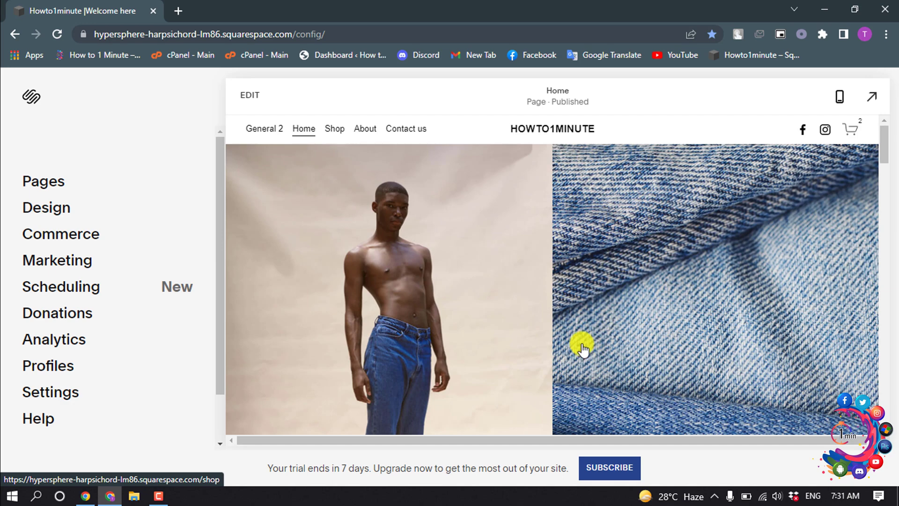
Enter edit mode on the Home page and open the block picker beneath the Download PDF button.
left_click(258, 97)
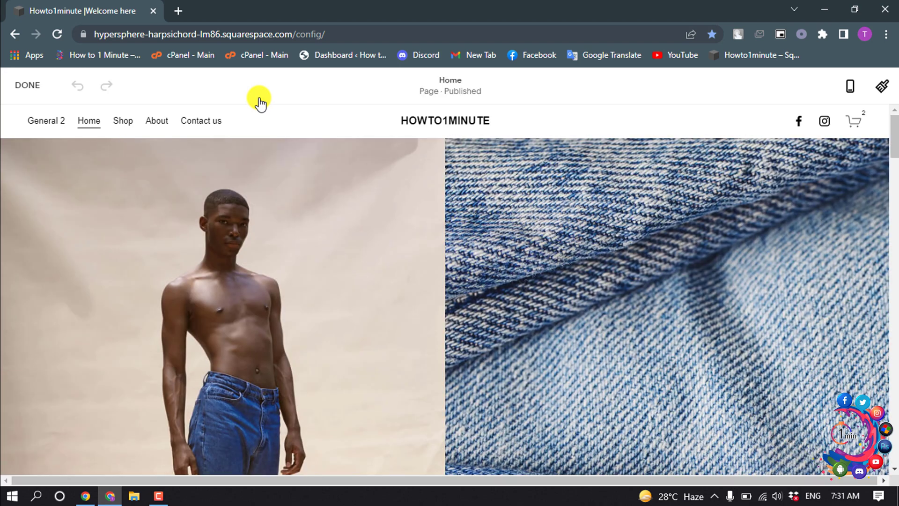
mouse_move(450, 281)
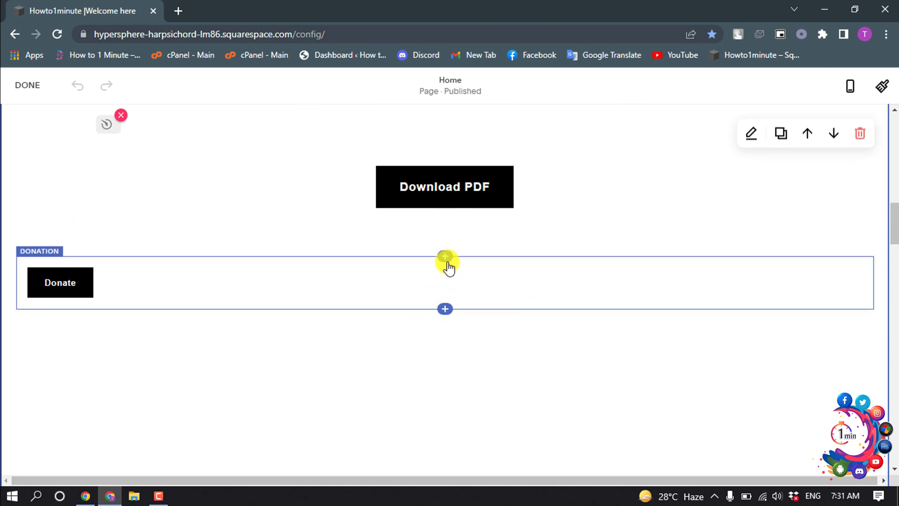
left_click_drag(437, 277, 446, 259)
left_click(447, 257)
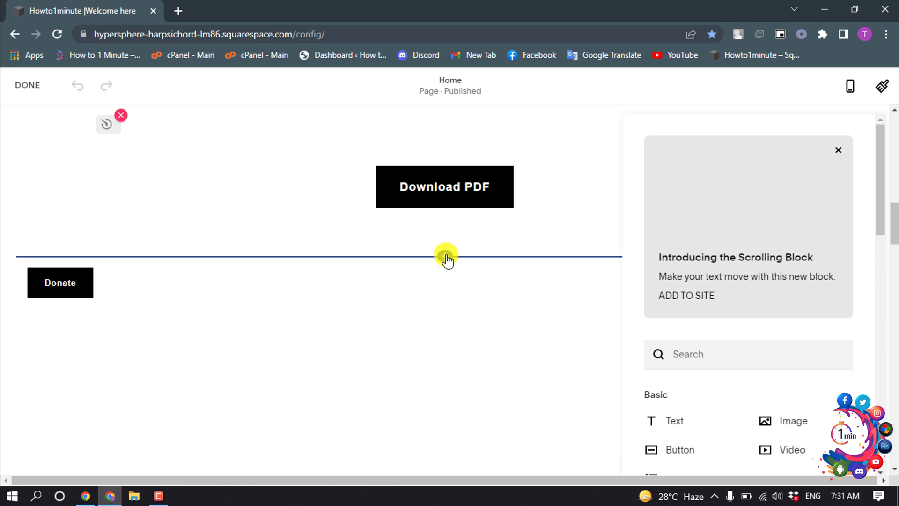
scroll(767, 348, "down", 1)
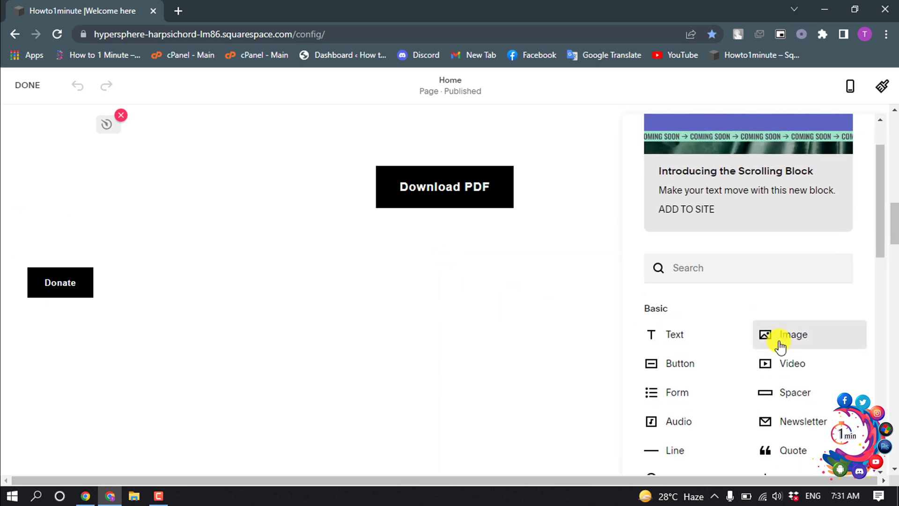
Insert an Image block between Download PDF and Donate, uploading the book cover file from the computer.
left_click(781, 344)
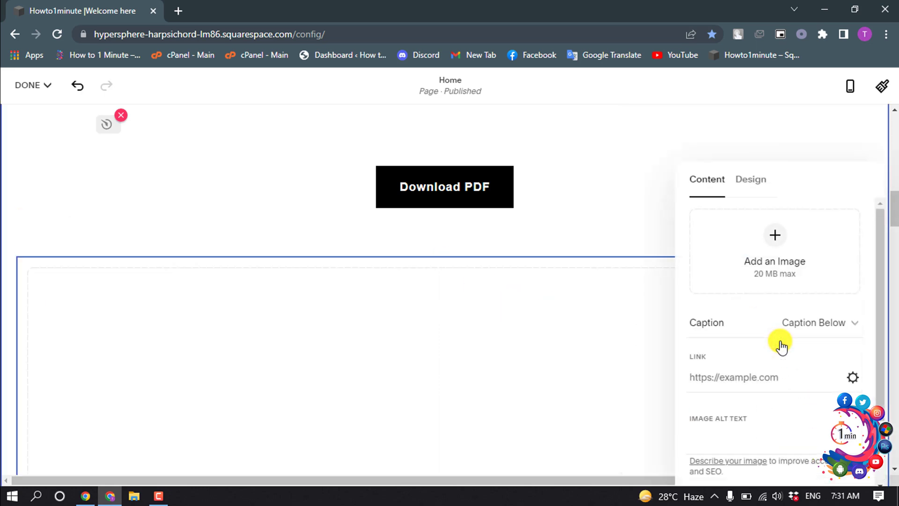
left_click(772, 237)
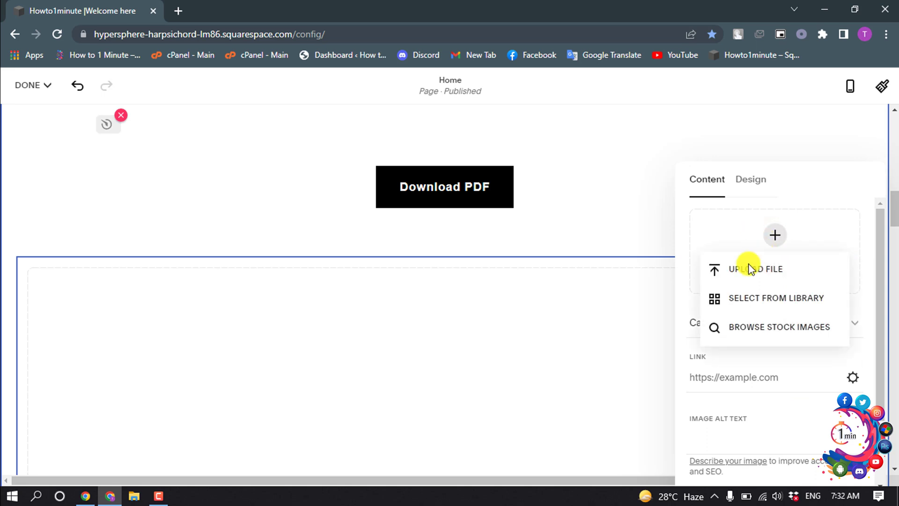
left_click(738, 277)
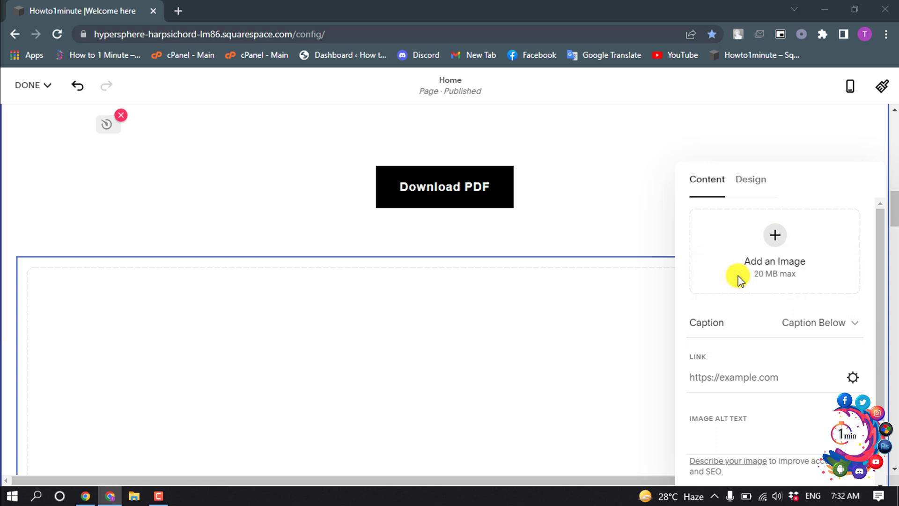
left_click(736, 273)
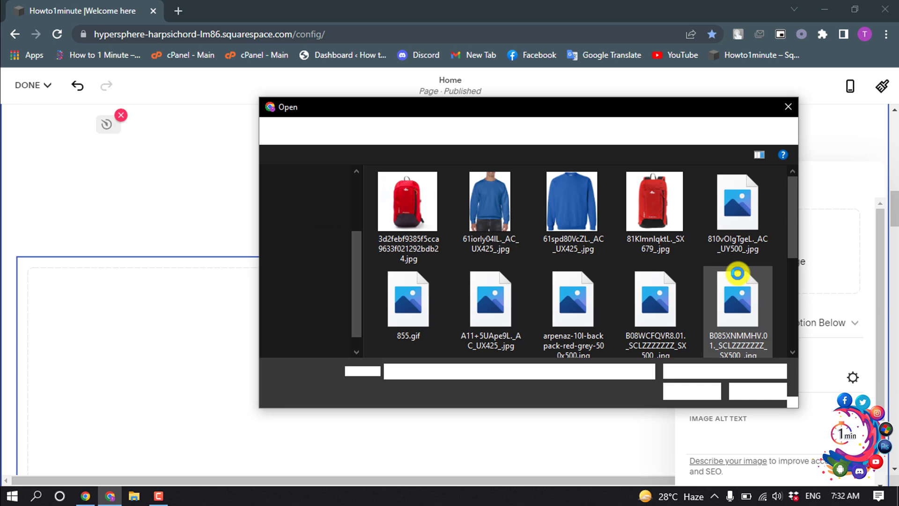
left_click(422, 228)
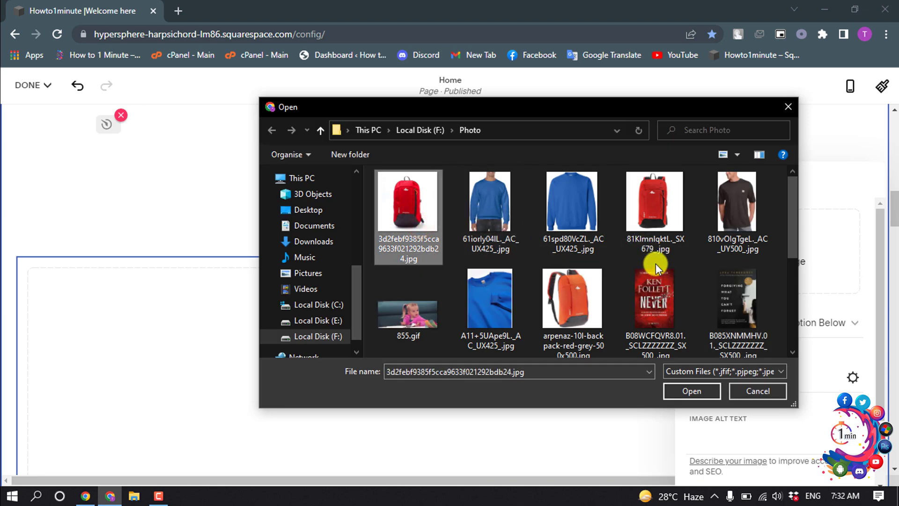
left_click(713, 230)
left_click(761, 309)
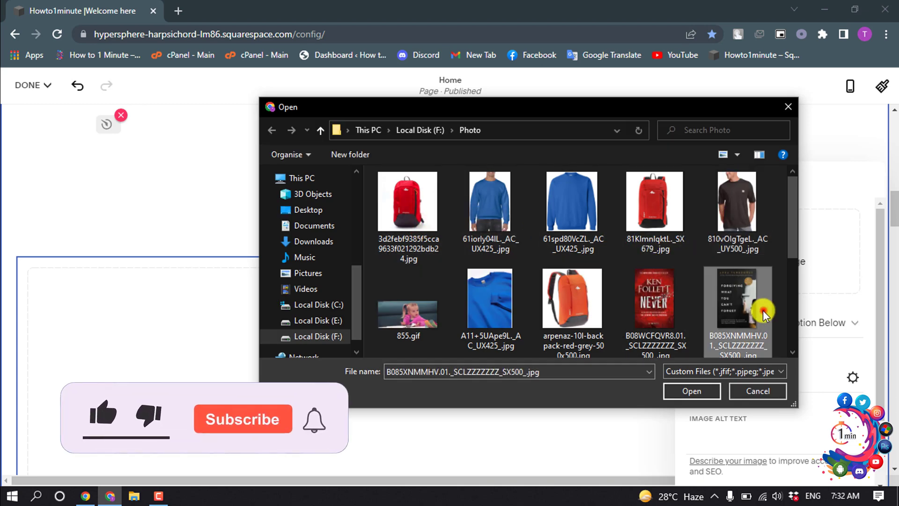
left_click(702, 392)
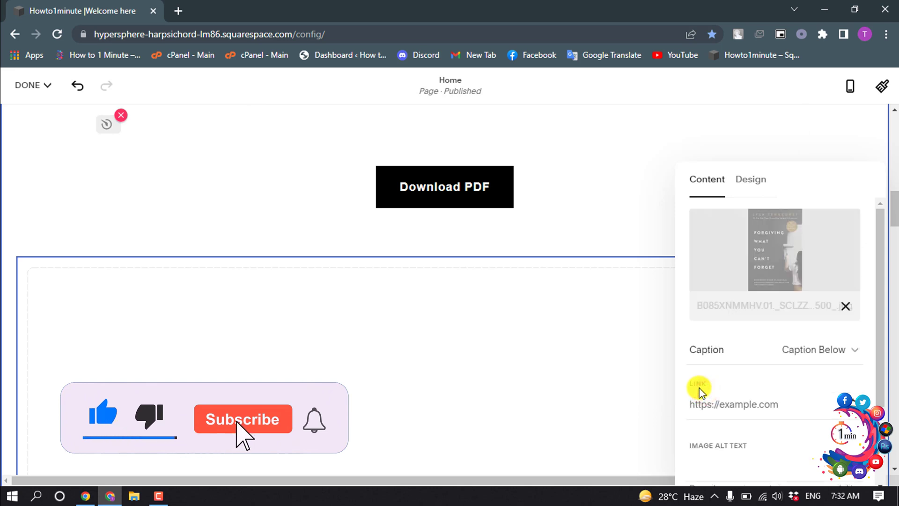